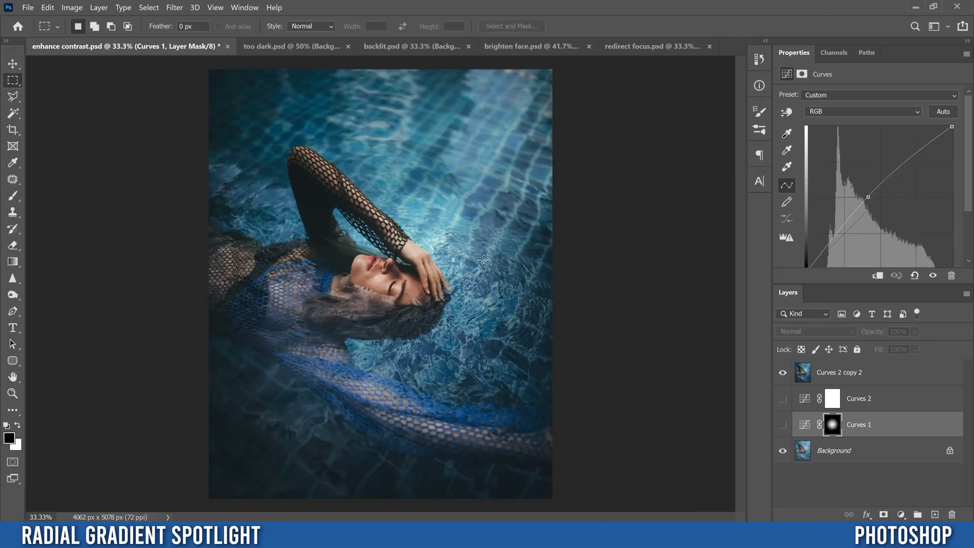
# Step: Compare before and after in enhance contrast.psd and too dark.psd by hiding and showing each top merged layer
pyautogui.click(782, 376)
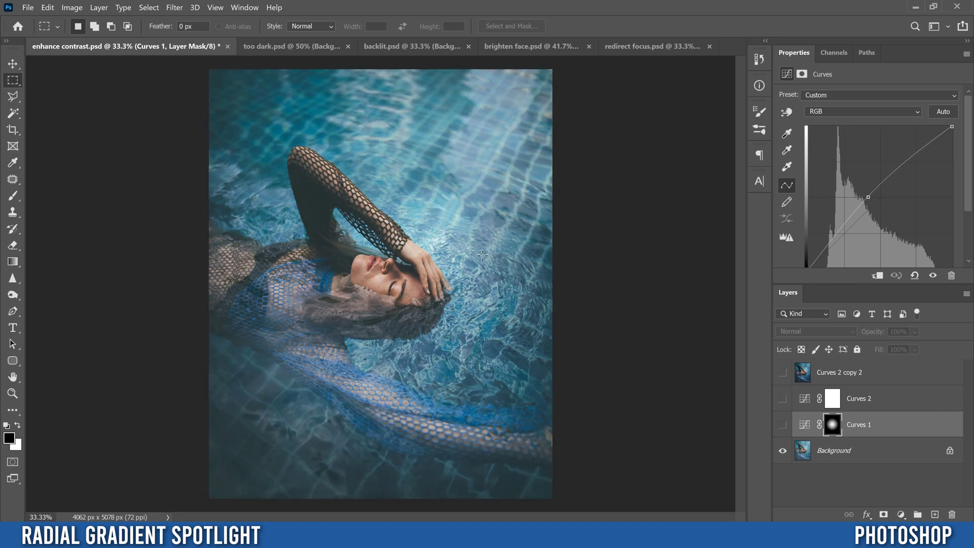
pyautogui.click(782, 374)
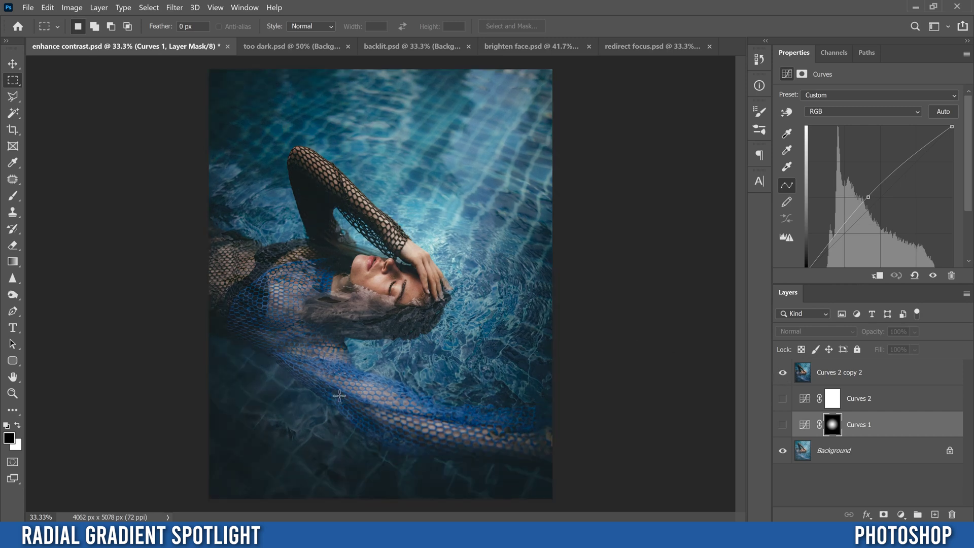
pyautogui.click(267, 47)
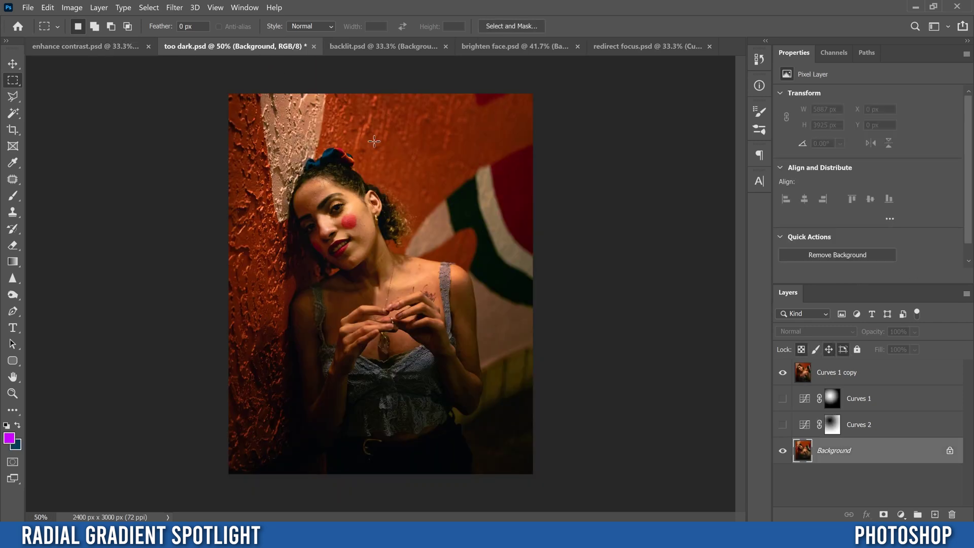
pyautogui.click(784, 373)
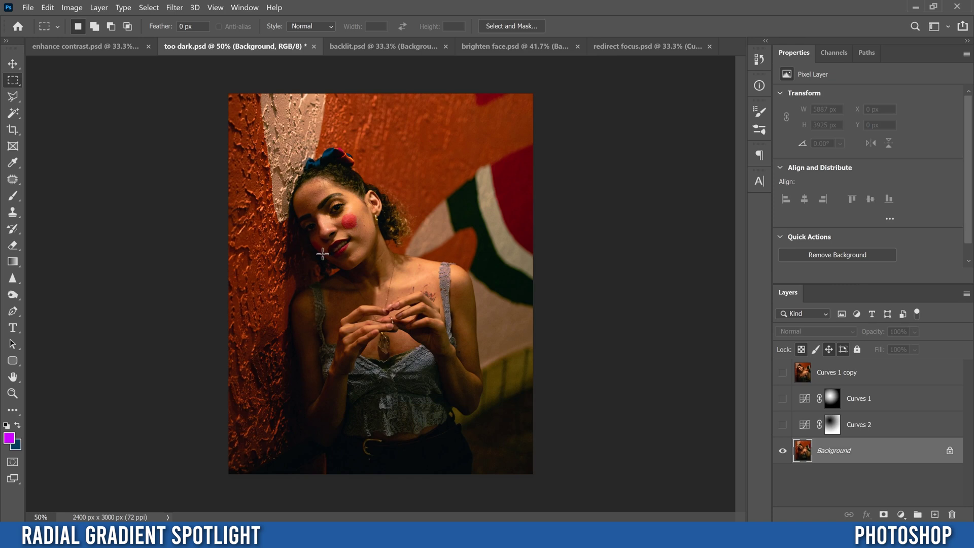
pyautogui.click(783, 374)
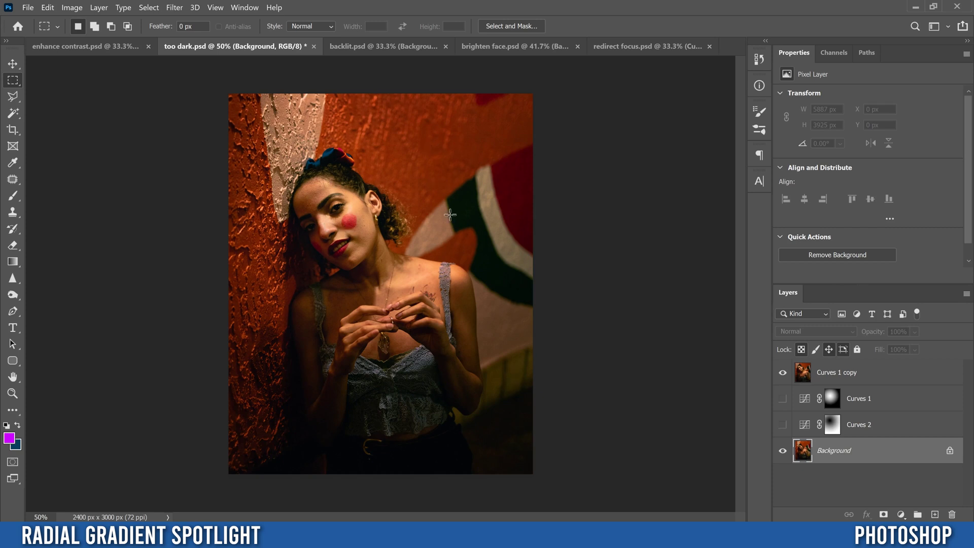
# Step: Compare before and after in backlit.psd and brighten face.psd by toggling the Curves 2 copy layer's visibility
pyautogui.click(368, 47)
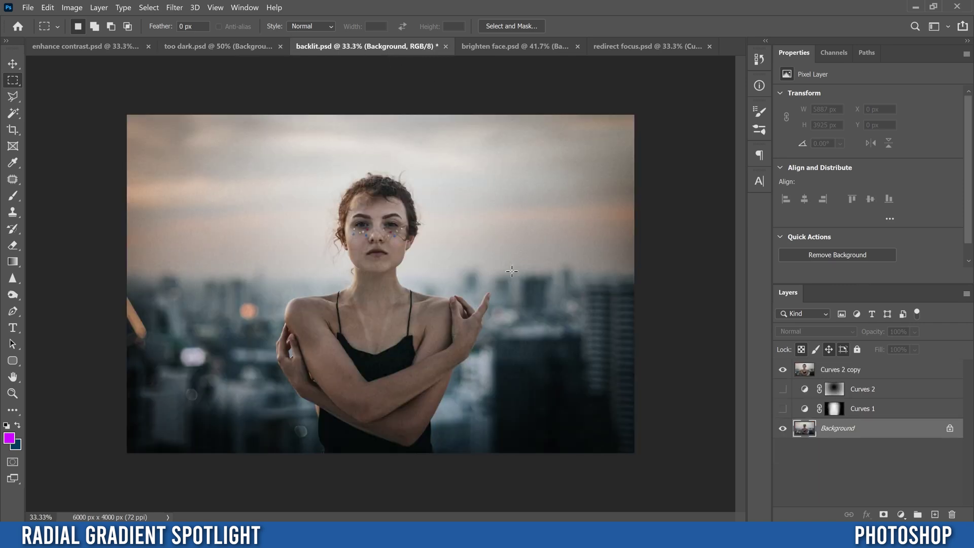
pyautogui.click(783, 370)
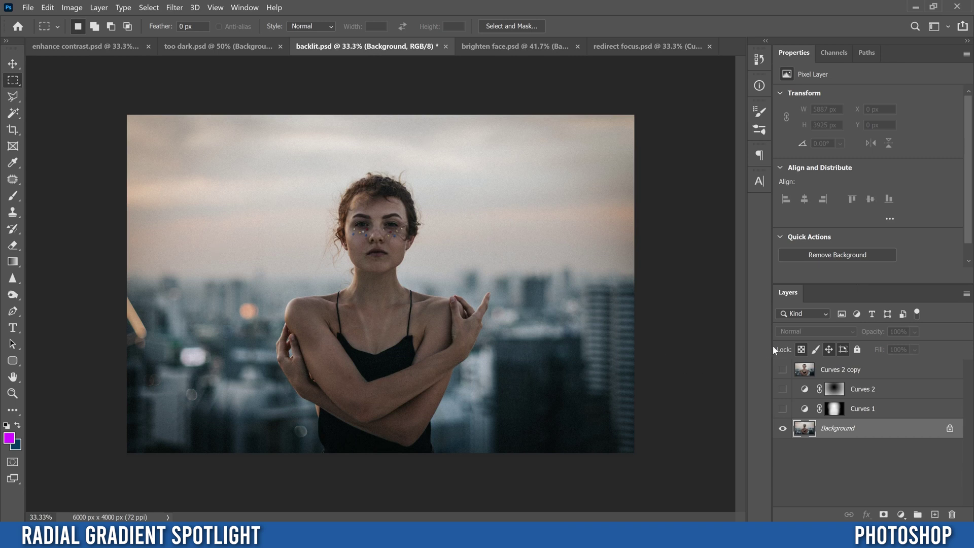
pyautogui.click(782, 370)
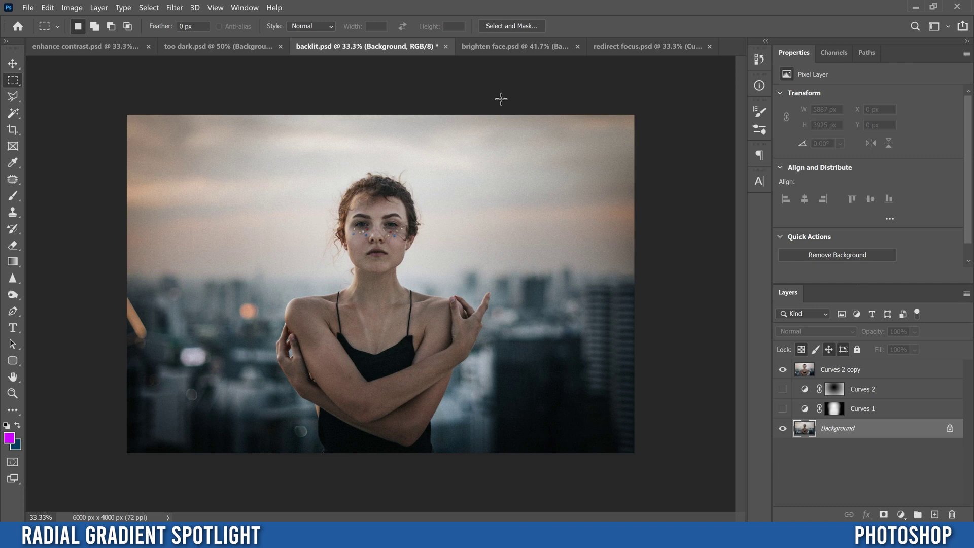
pyautogui.click(497, 49)
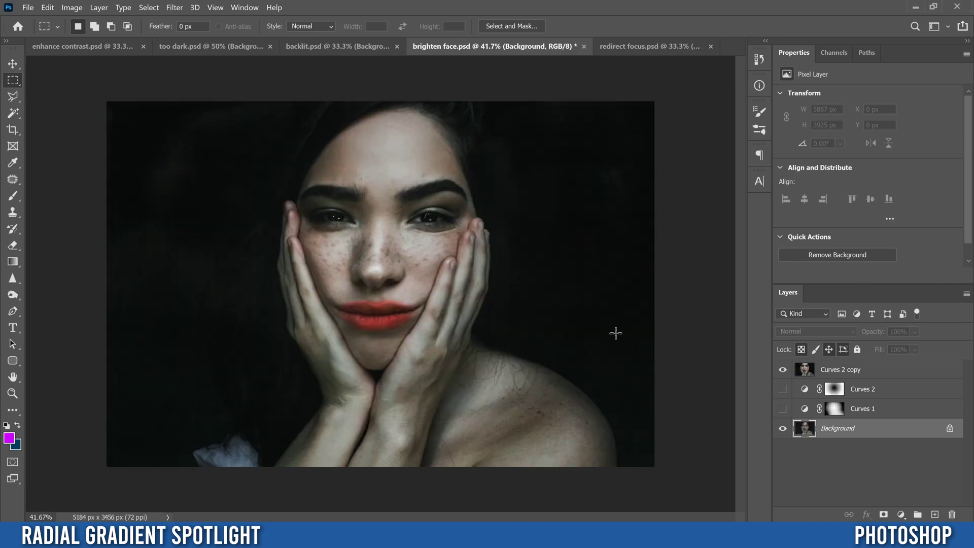
pyautogui.click(782, 370)
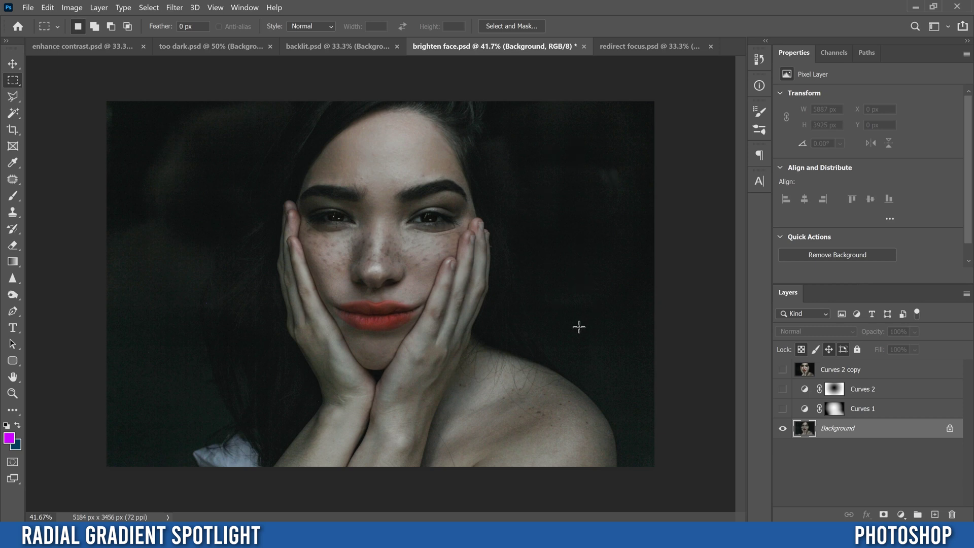
pyautogui.click(783, 371)
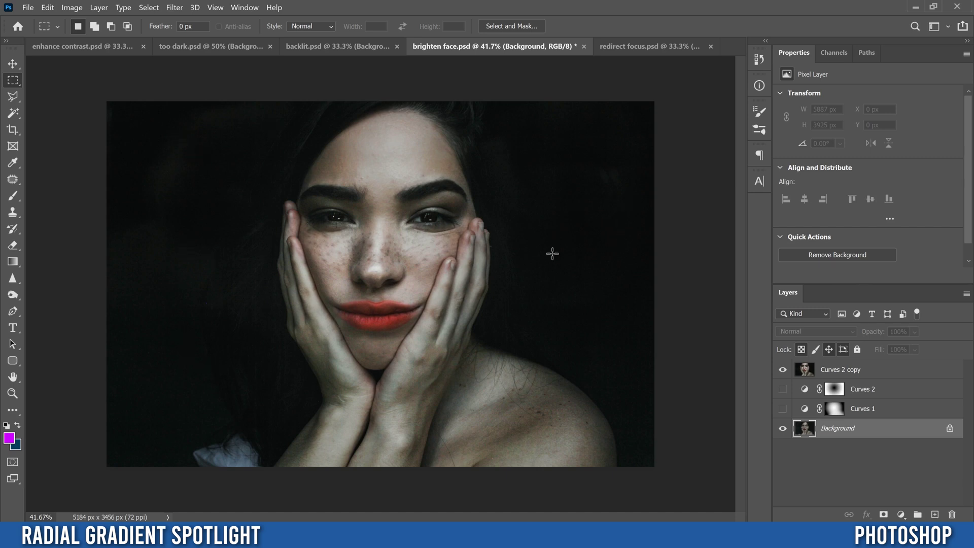
# Step: Switch to redirect focus.psd and compare the photo with and without the Curves 2 copy layer
pyautogui.click(631, 46)
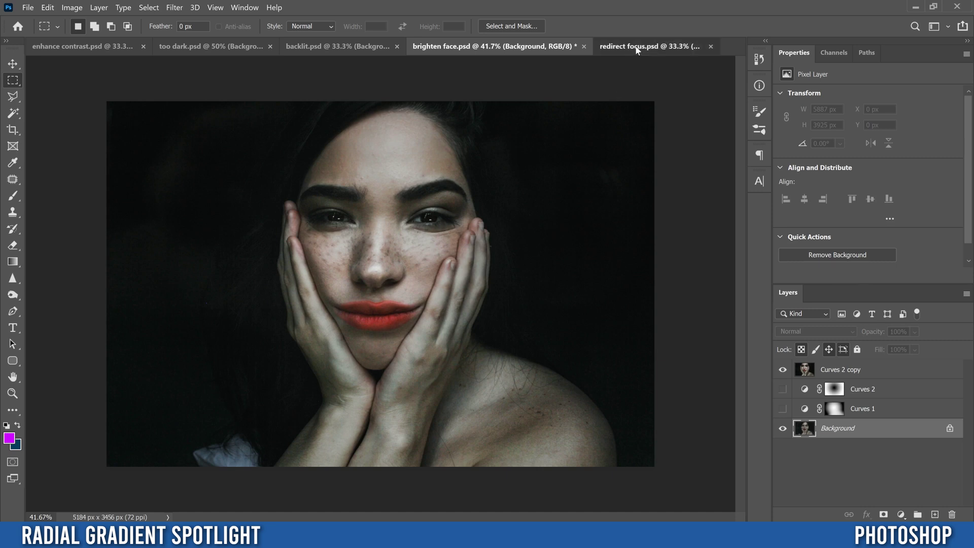
pyautogui.click(783, 369)
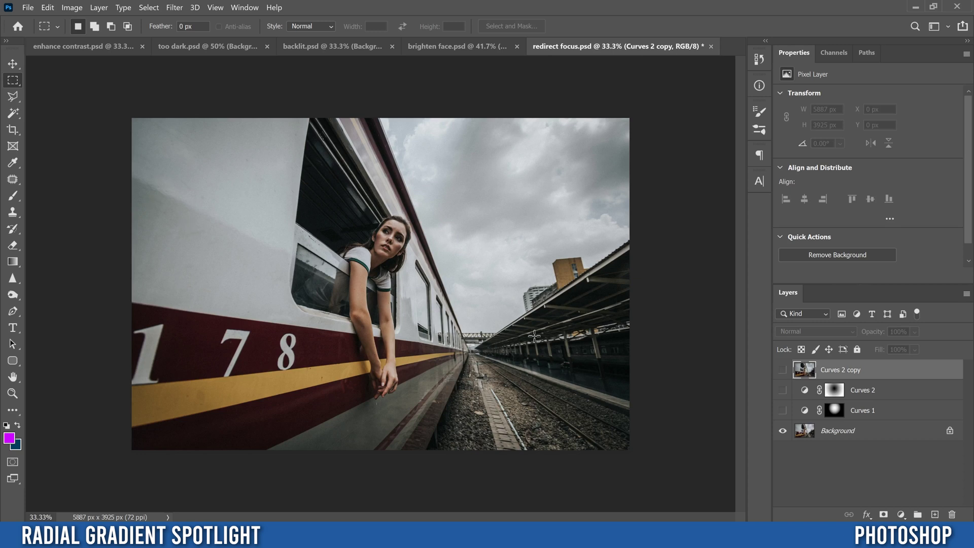
pyautogui.click(782, 370)
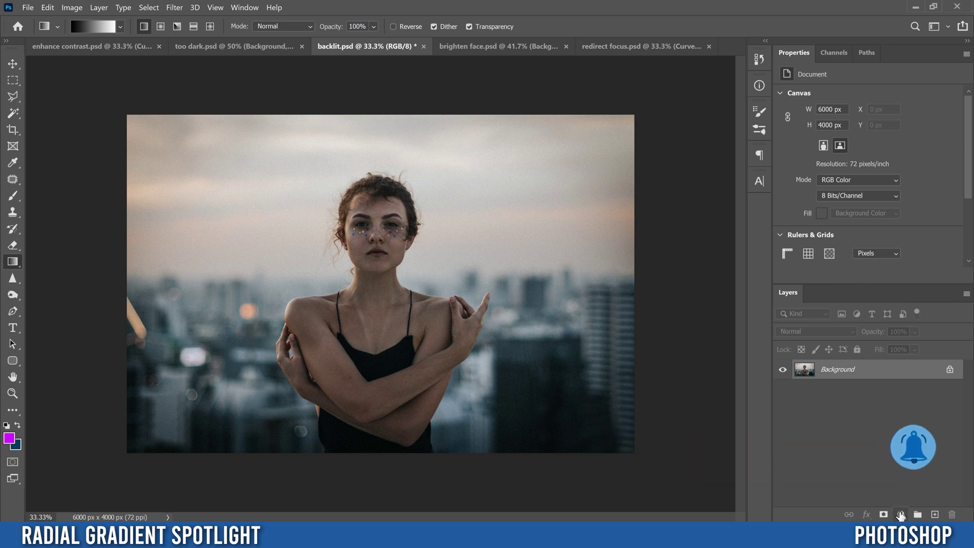
# Step: Add a Curves adjustment layer above the Background in backlit.psd and raise the curve's midtones to brighten the photo
pyautogui.click(900, 515)
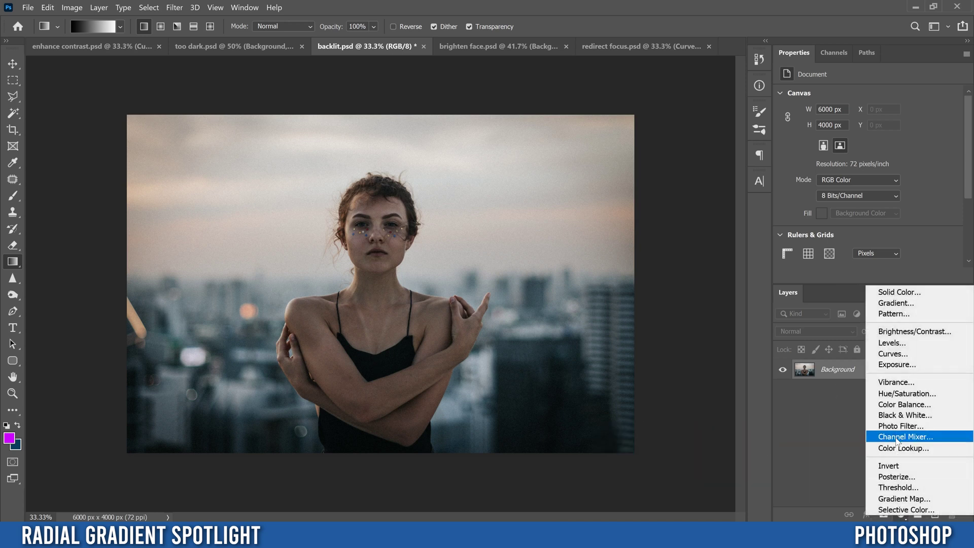
pyautogui.click(891, 355)
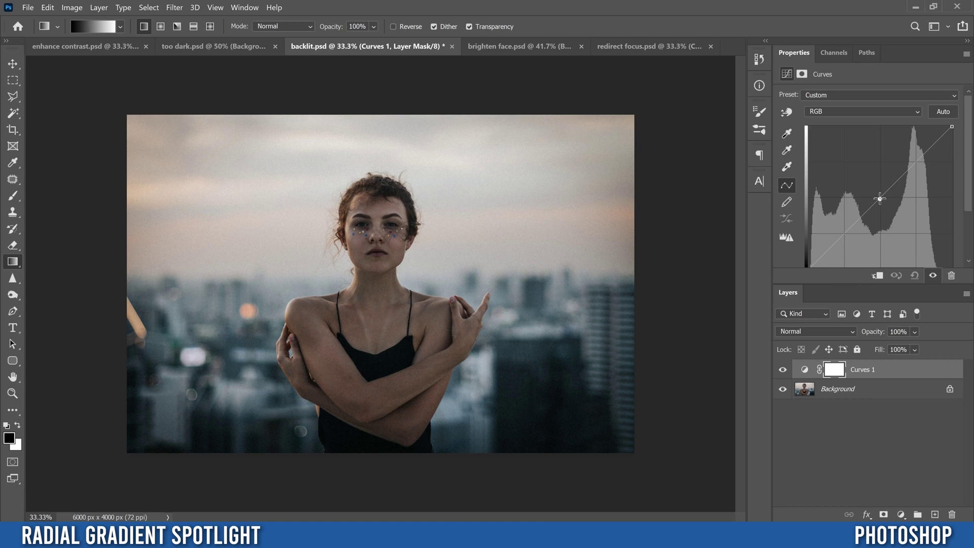
pyautogui.moveTo(880, 199)
pyautogui.mouseDown()
pyautogui.moveTo(864, 185)
pyautogui.moveTo(869, 191)
pyautogui.mouseUp()
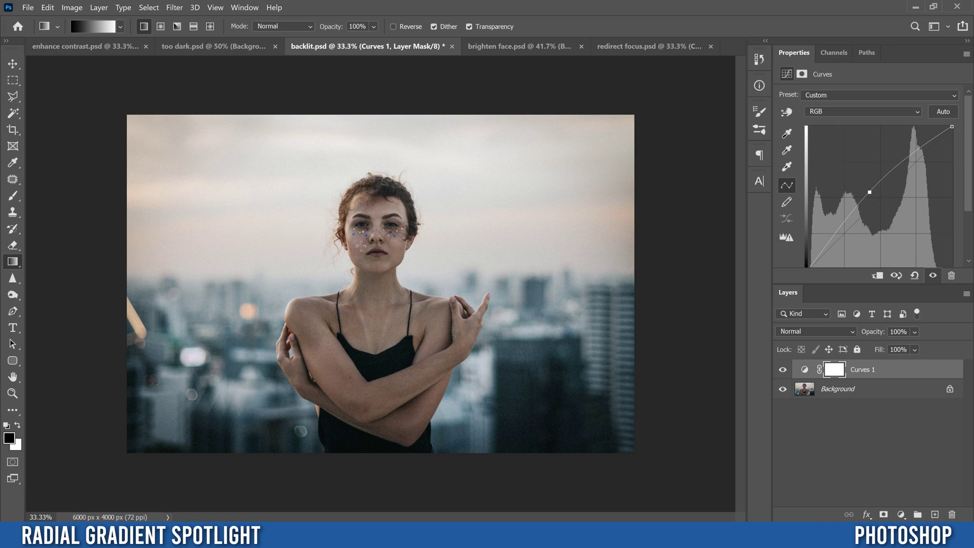
pyautogui.moveTo(869, 190); pyautogui.dragTo(865, 192)
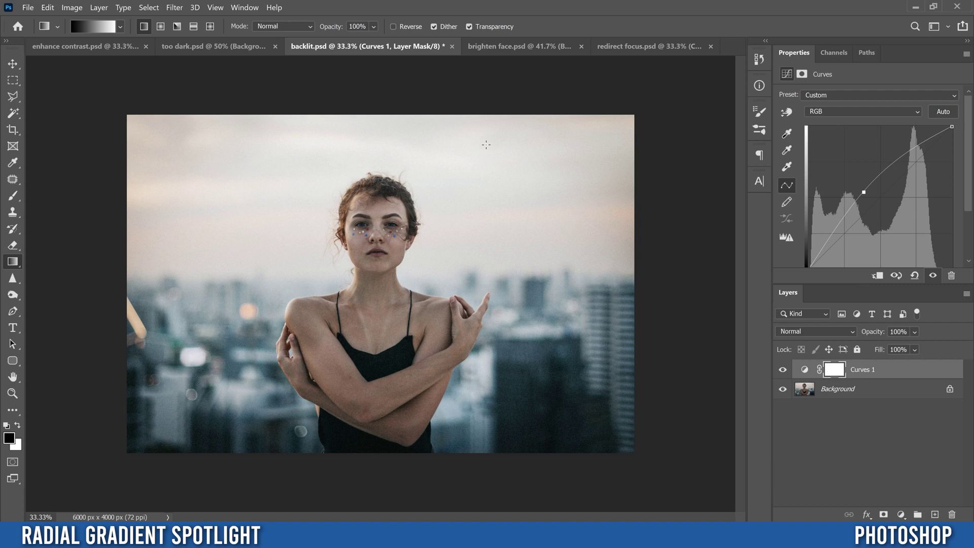
# Step: Set up the Gradient tool with the Black, White preset from Basics, the Radial type and Reverse enabled
pyautogui.click(13, 262)
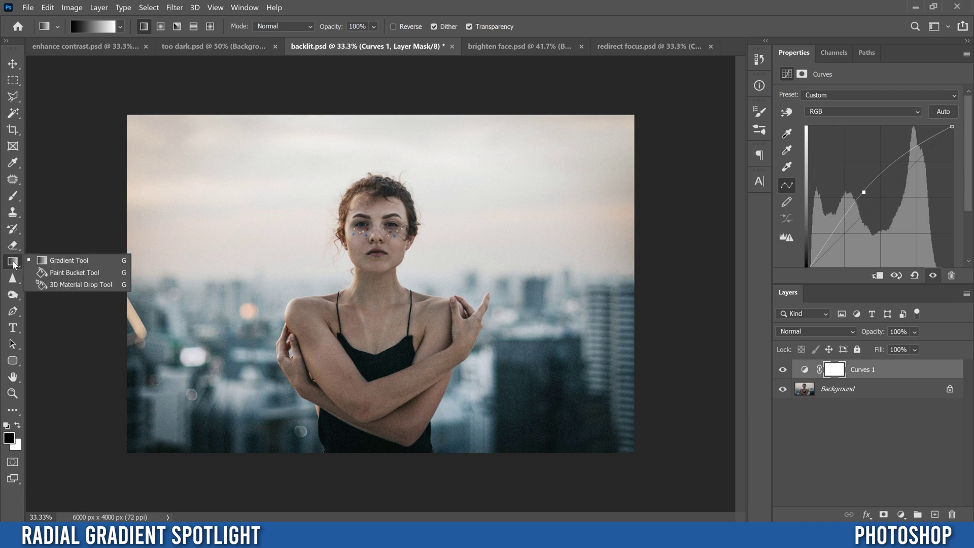
pyautogui.click(65, 262)
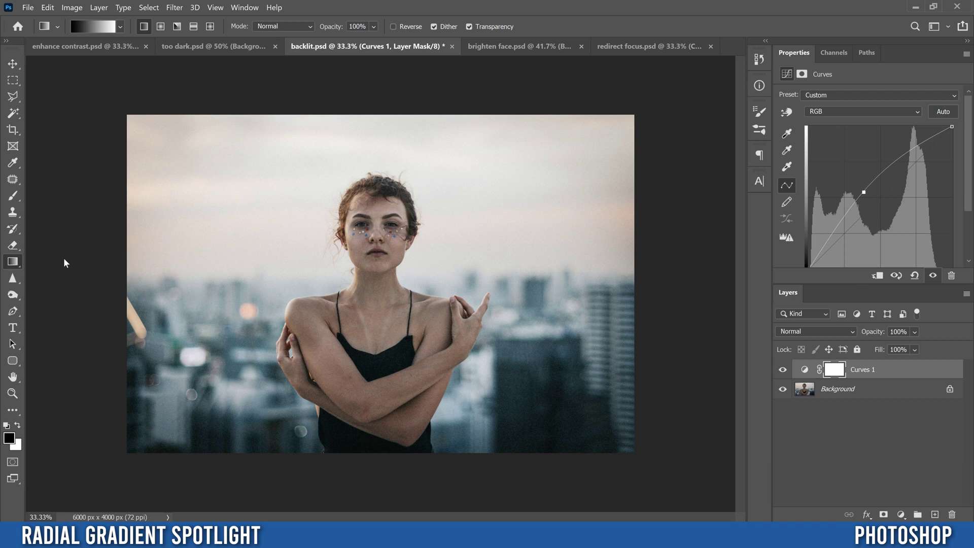
pyautogui.click(97, 28)
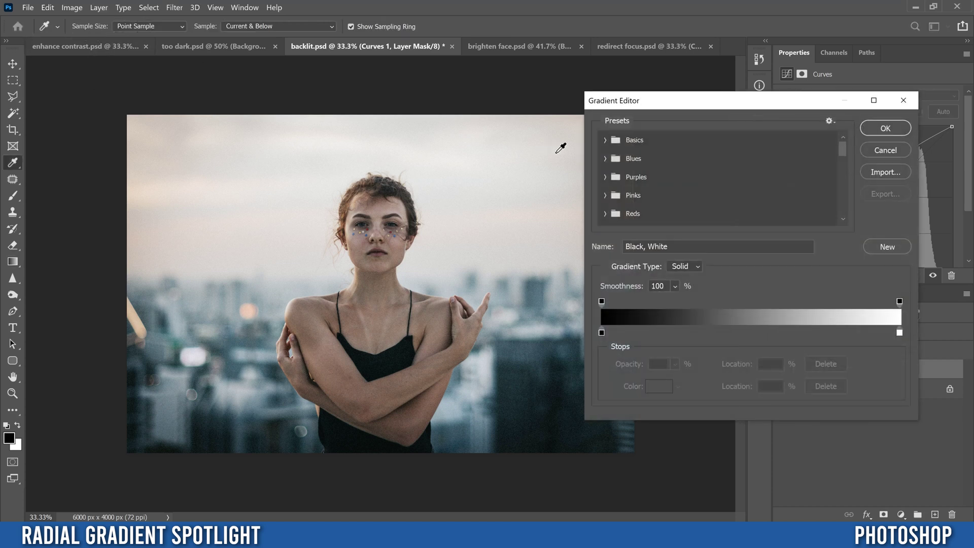
pyautogui.click(605, 140)
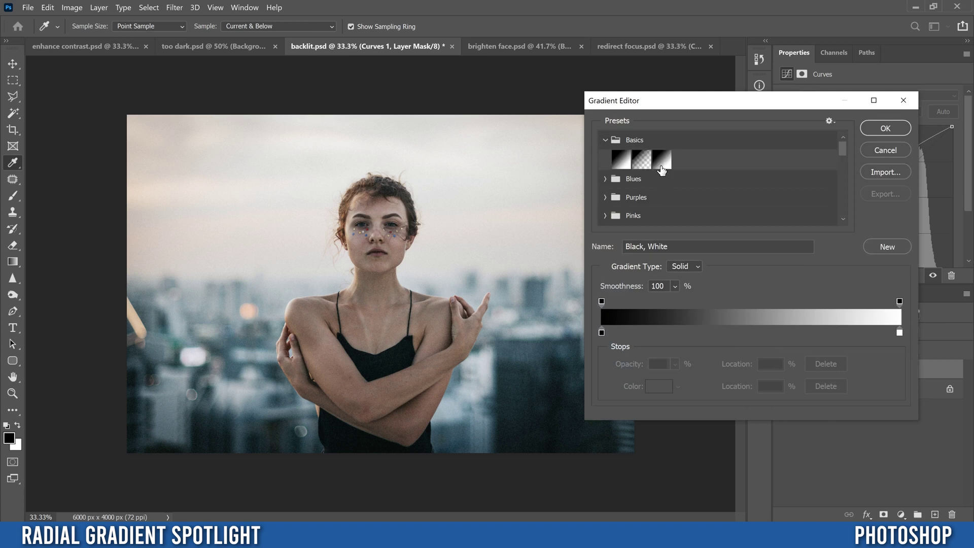
pyautogui.click(662, 161)
pyautogui.click(884, 130)
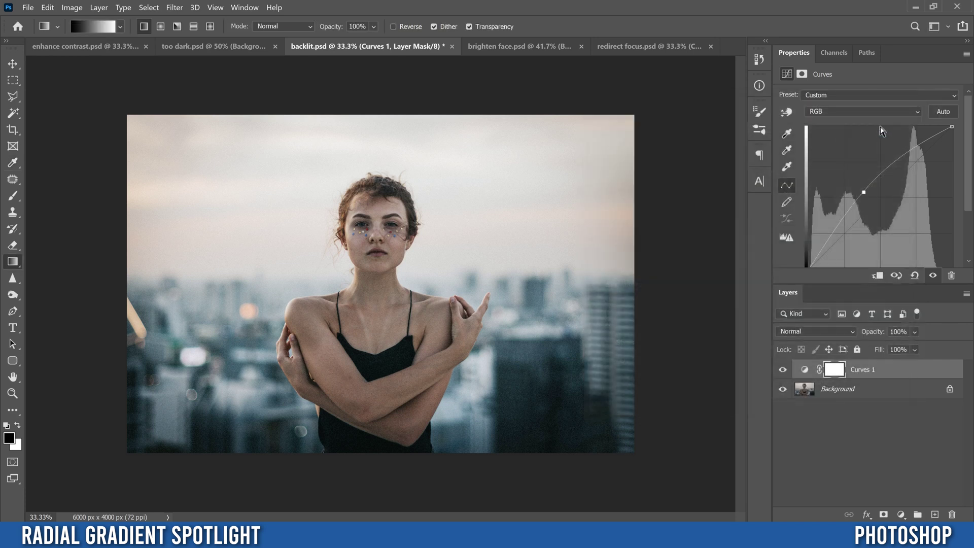
pyautogui.click(393, 27)
pyautogui.click(160, 27)
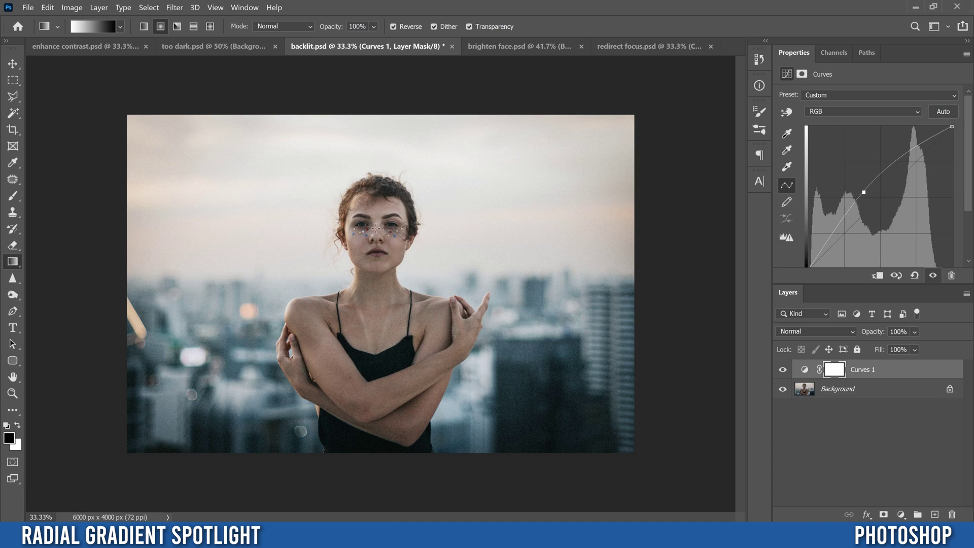
# Step: Draw a radial gradient on the Curves 1 mask outward from the face, redraw it wider, and compare before and after
pyautogui.moveTo(375, 235); pyautogui.dragTo(399, 219)
pyautogui.moveTo(303, 273); pyautogui.dragTo(294, 279)
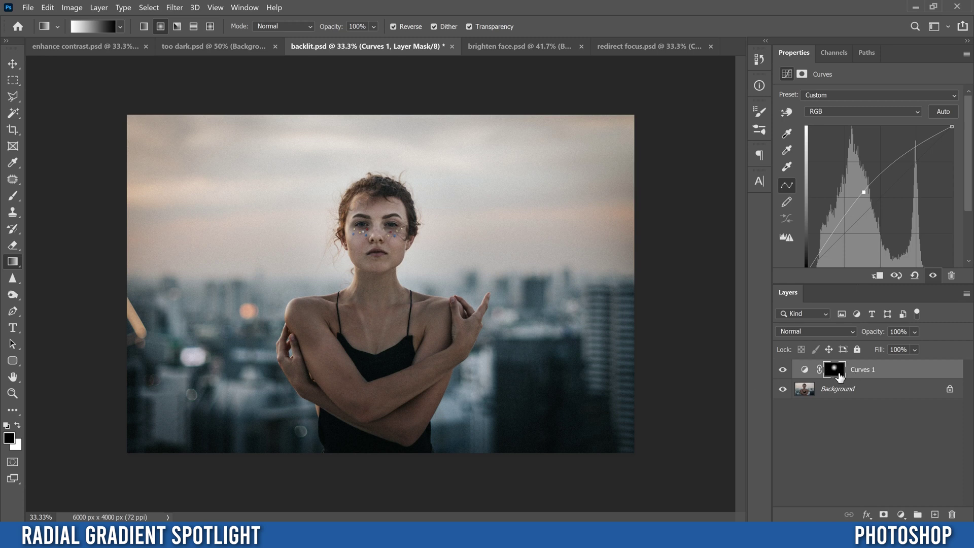
pyautogui.press('x')
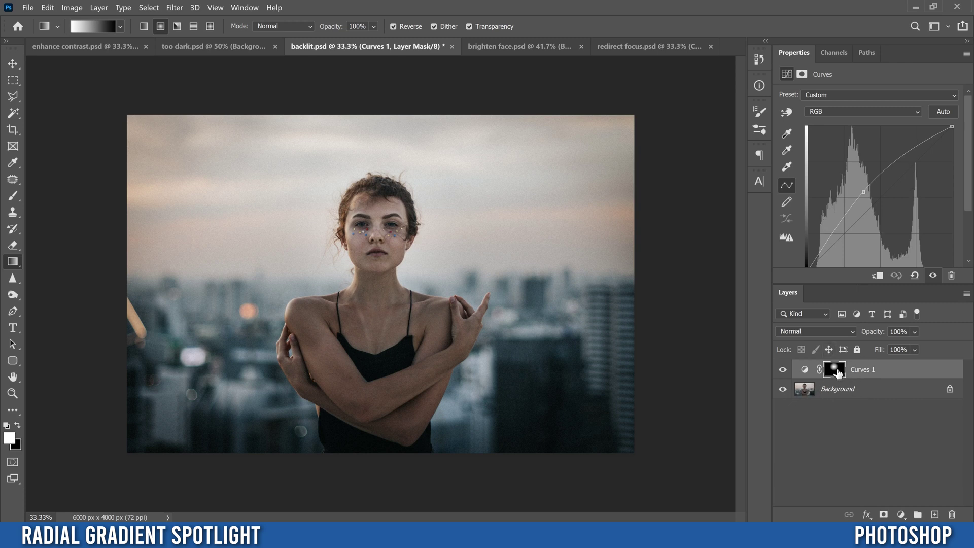
pyautogui.moveTo(374, 231); pyautogui.dragTo(209, 349)
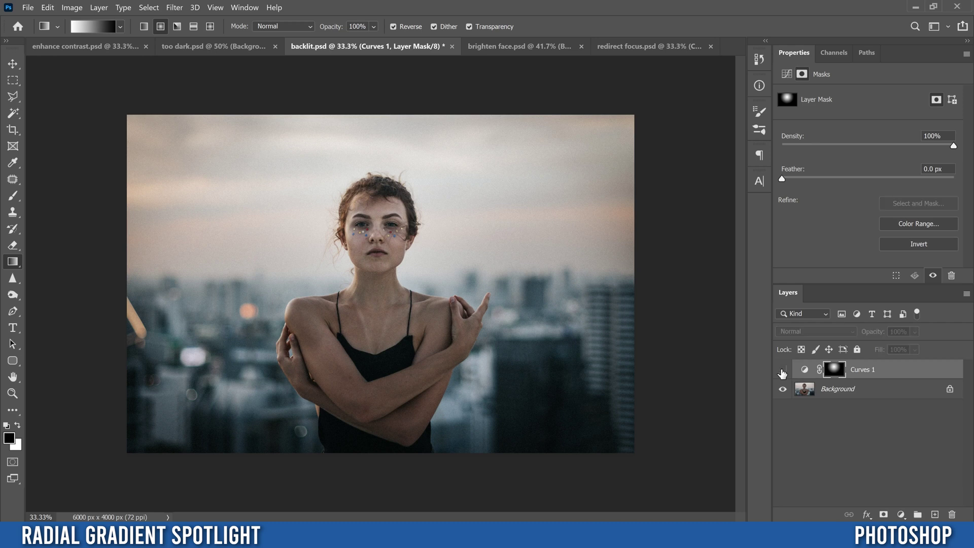
pyautogui.click(782, 373)
pyautogui.click(781, 373)
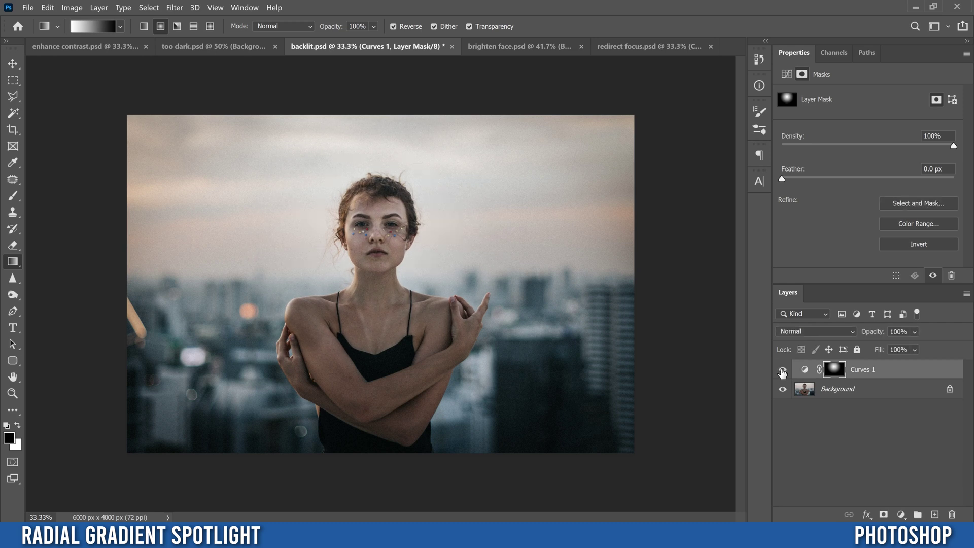
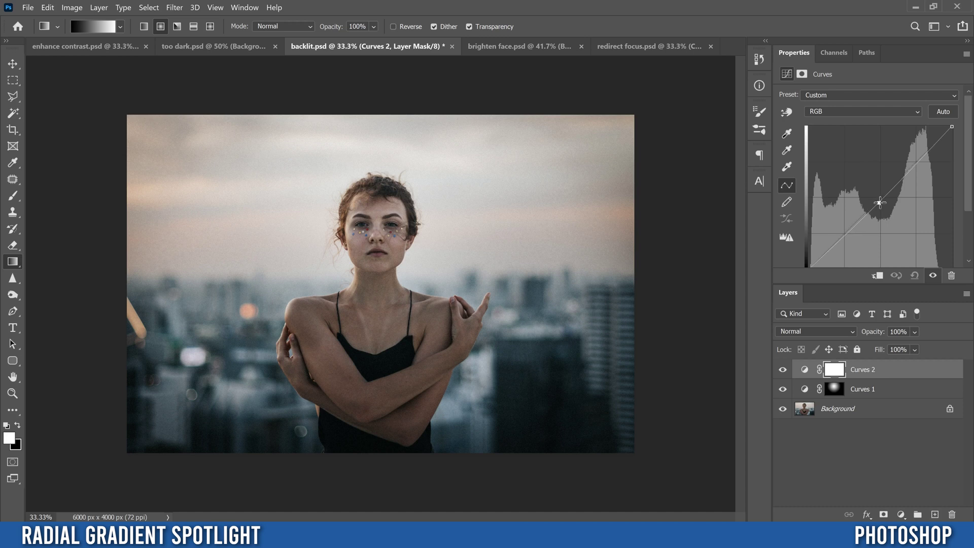
# Step: Lower the midtones of the Curves 2 adjustment's curve slightly to darken the photo
pyautogui.moveTo(878, 201); pyautogui.dragTo(880, 210)
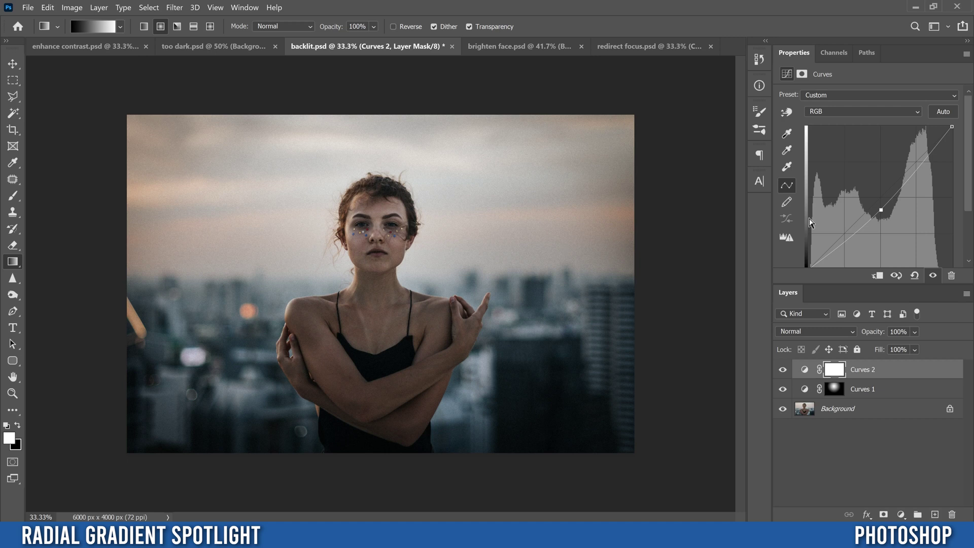
pyautogui.moveTo(881, 210)
pyautogui.mouseDown()
pyautogui.moveTo(896, 217)
pyautogui.moveTo(885, 208)
pyautogui.mouseUp()
# Step: Mask the face out of Curves 2 with a non-reversed radial gradient, check its effect, and redraw it from the chin past the image's lower-left corner
pyautogui.moveTo(374, 252); pyautogui.dragTo(178, 401)
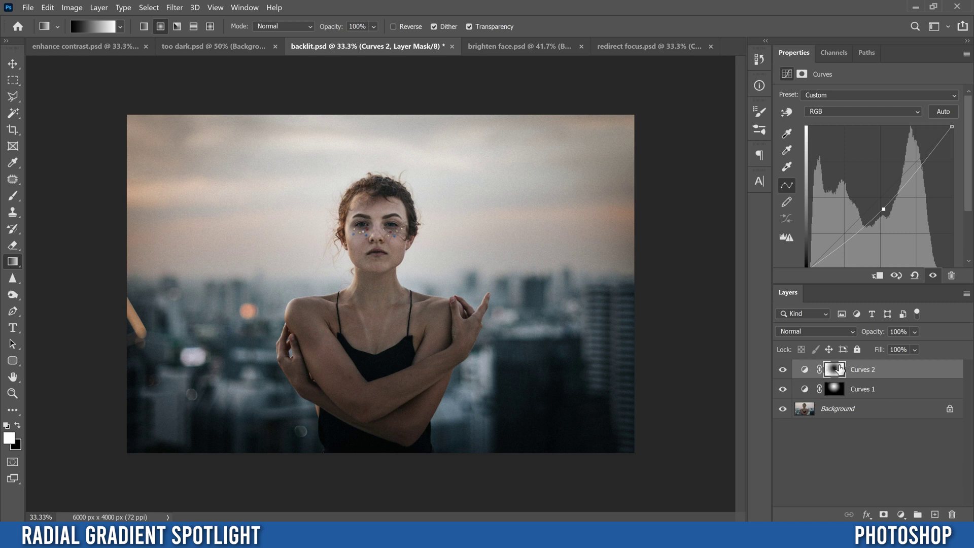
pyautogui.hotkey('ctrl', 'i')
pyautogui.click(782, 371)
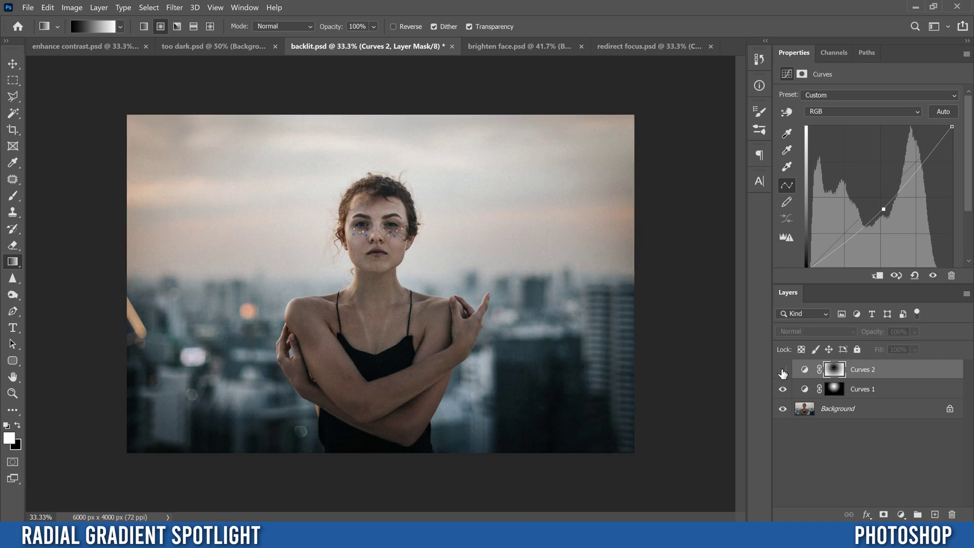
pyautogui.click(782, 370)
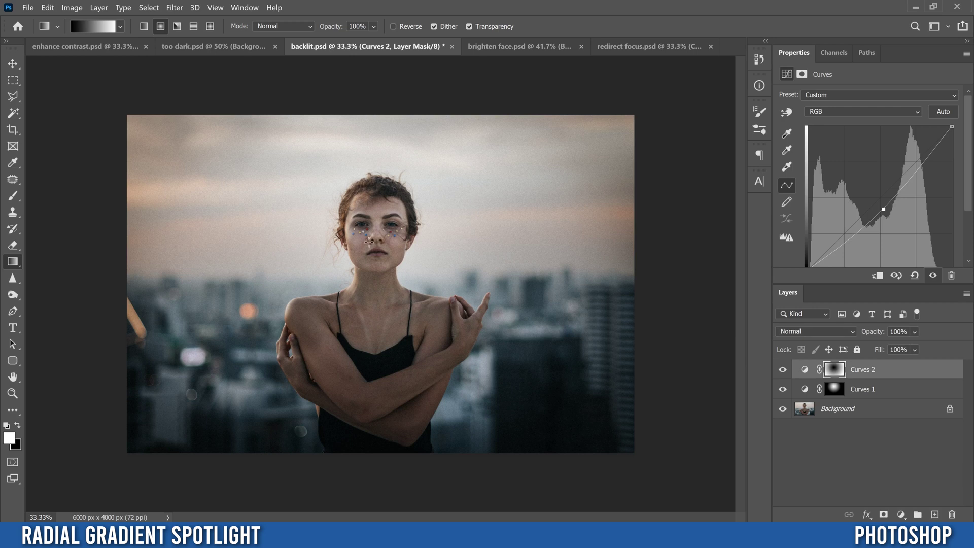
pyautogui.moveTo(341, 263); pyautogui.dragTo(307, 287)
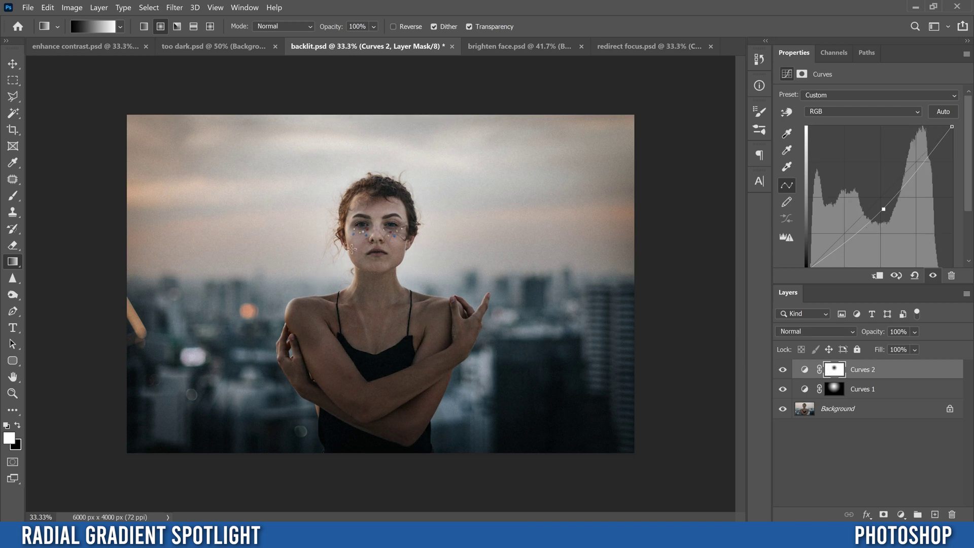
pyautogui.moveTo(371, 247); pyautogui.dragTo(55, 483)
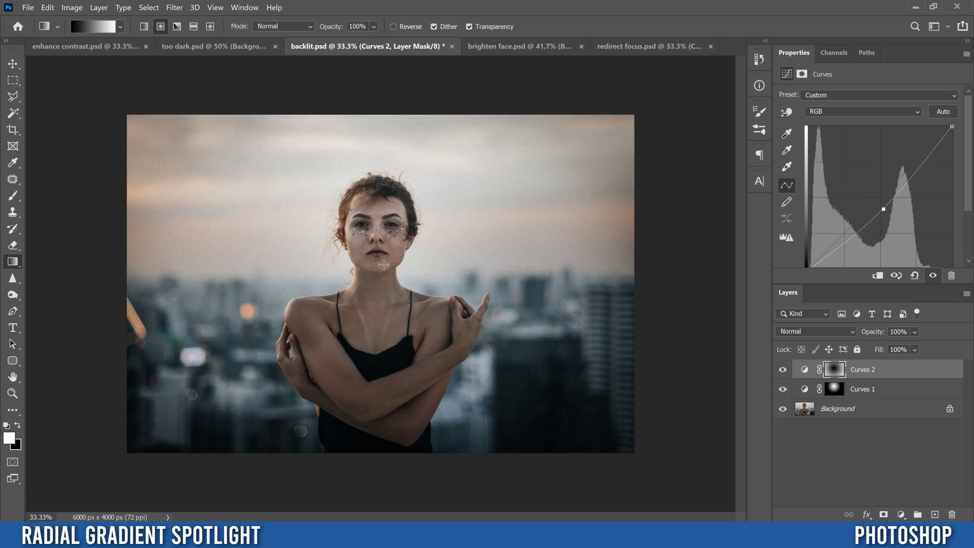
# Step: Compare the backlit portrait with and without the Curves 2 adjustment
pyautogui.click(783, 371)
pyautogui.click(782, 371)
pyautogui.moveTo(376, 276); pyautogui.dragTo(371, 287)
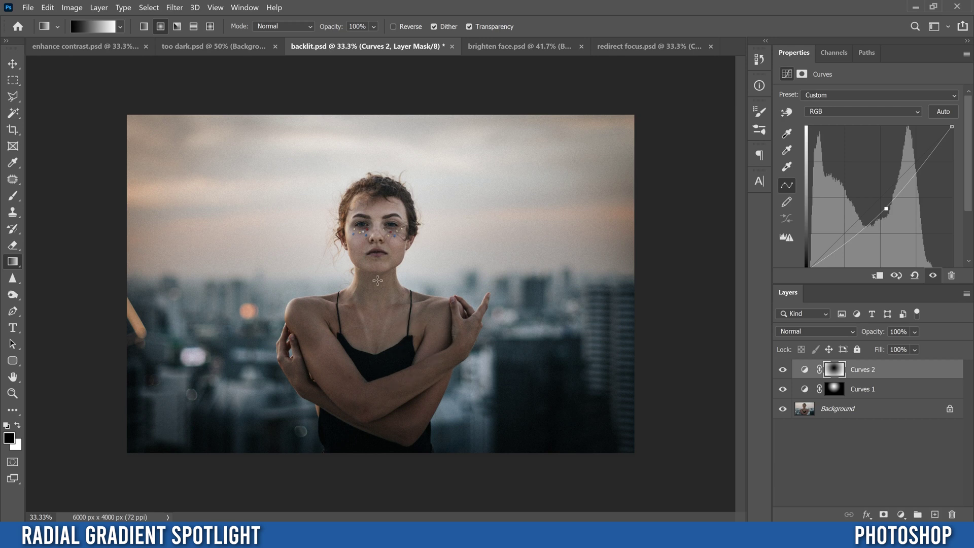
# Step: Activate the Curves 1 layer mask and ready the Brush tool with white as the foreground colour
pyautogui.click(835, 389)
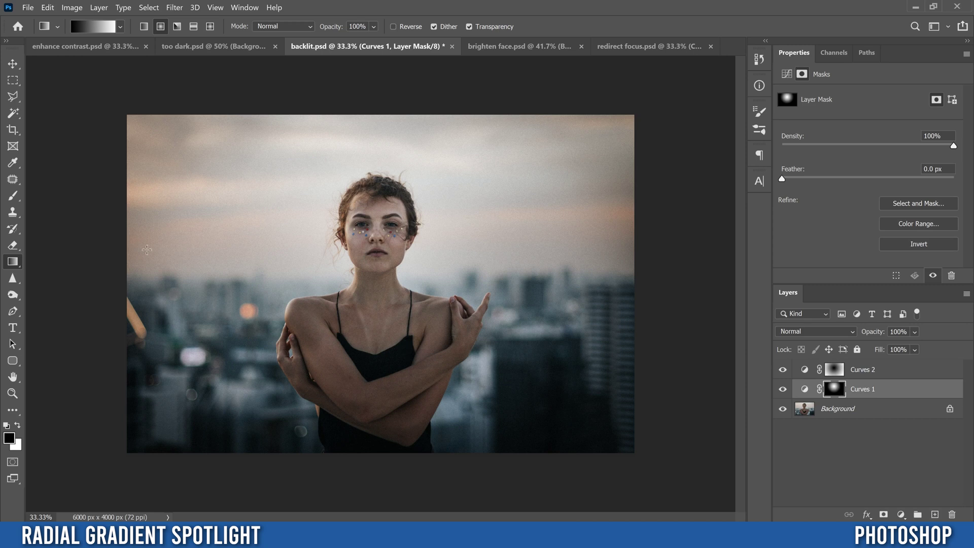
pyautogui.click(11, 197)
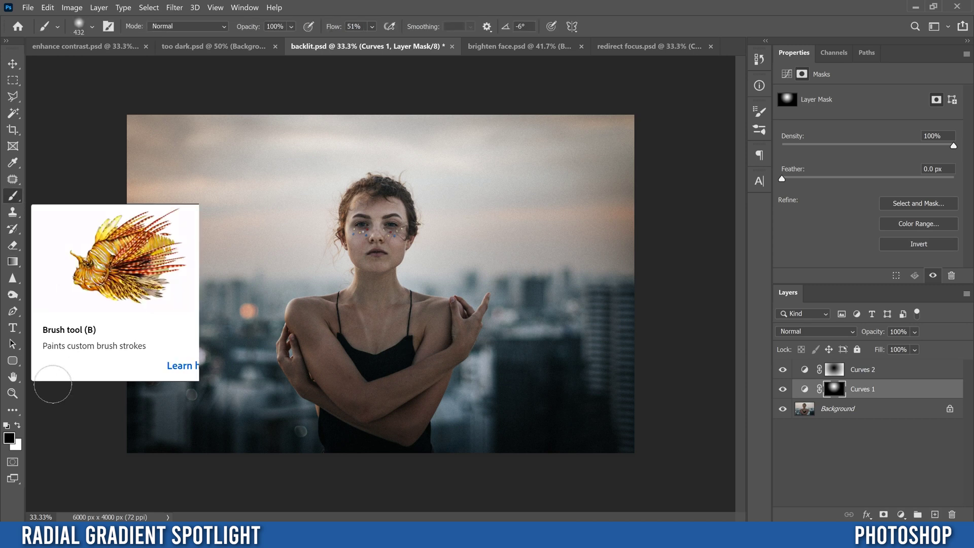
pyautogui.click(18, 427)
pyautogui.click(18, 428)
pyautogui.click(18, 427)
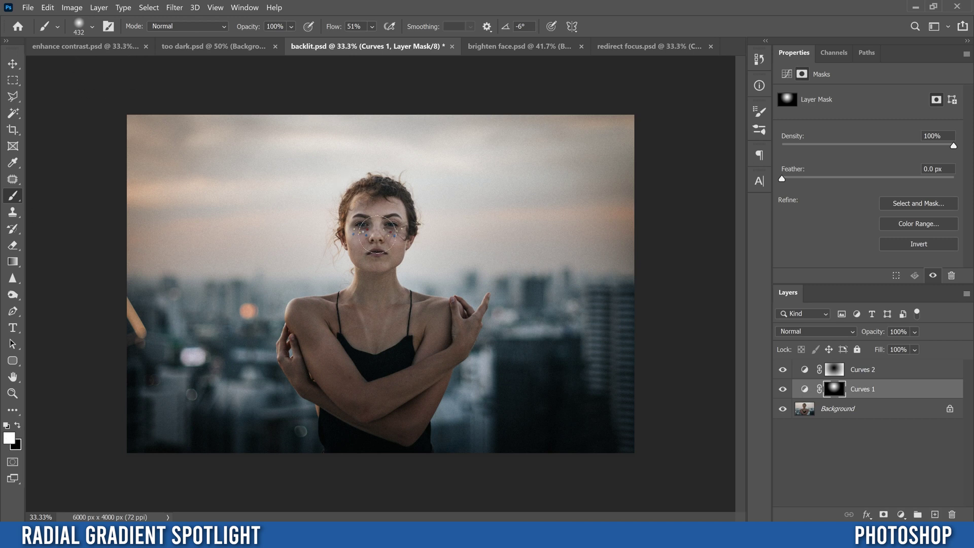
# Step: Set the soft round brush to a size of 495 px and an opacity of 52%
pyautogui.click(91, 26)
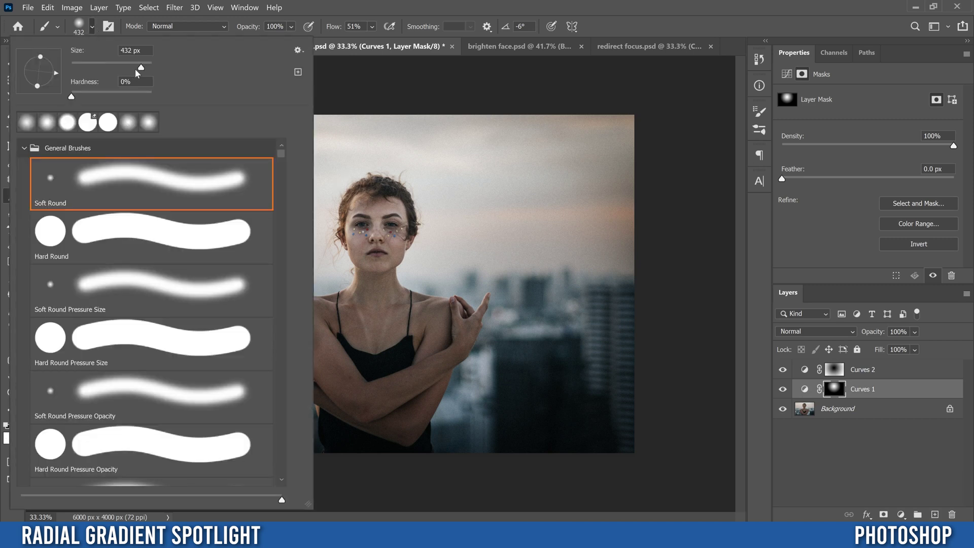
pyautogui.moveTo(141, 69); pyautogui.dragTo(145, 69)
pyautogui.click(316, 6)
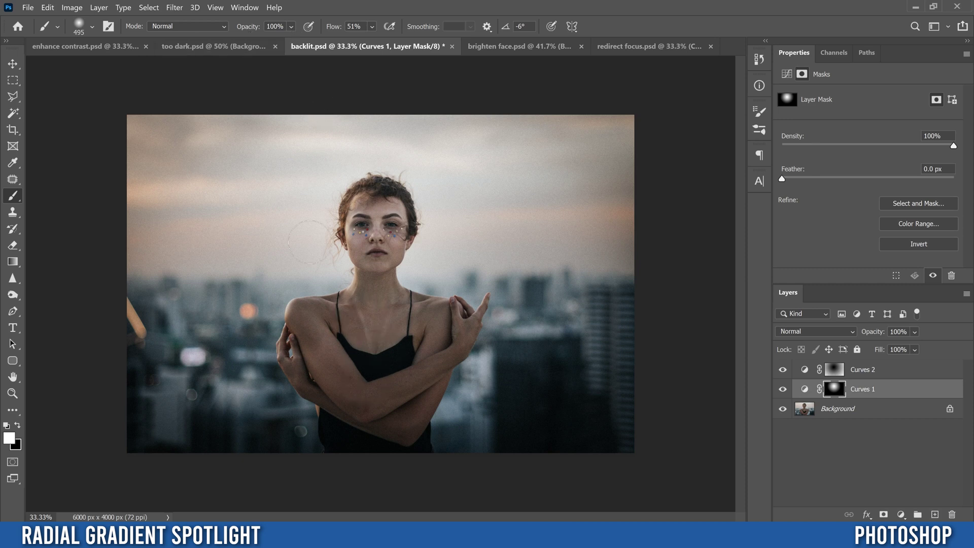
pyautogui.click(291, 26)
pyautogui.moveTo(332, 40); pyautogui.dragTo(302, 42)
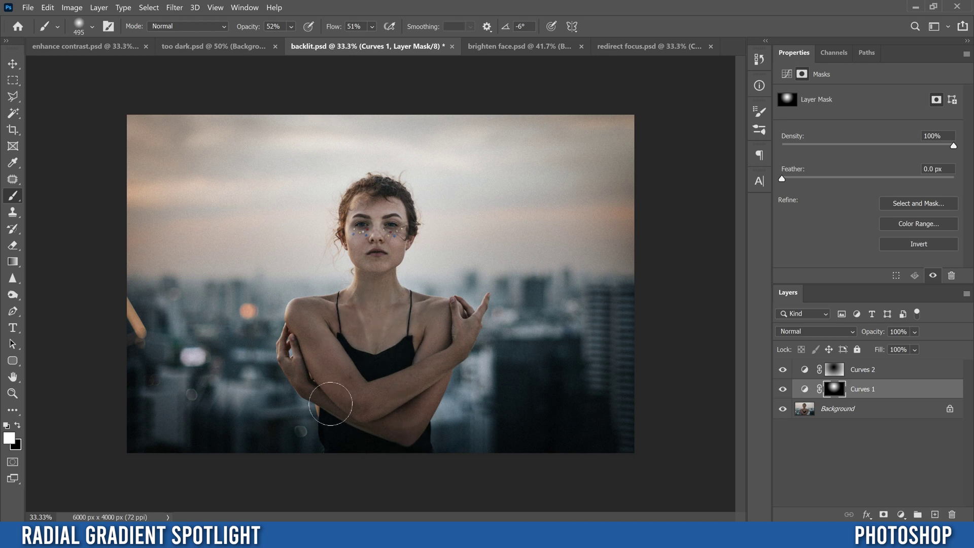
# Step: Paint white over the arms and torso on the Curves 1 mask, reset the brush opacity to 100%, and compare before and after
pyautogui.moveTo(340, 334)
pyautogui.mouseDown()
pyautogui.moveTo(345, 420)
pyautogui.moveTo(374, 380)
pyautogui.moveTo(397, 395)
pyautogui.mouseUp()
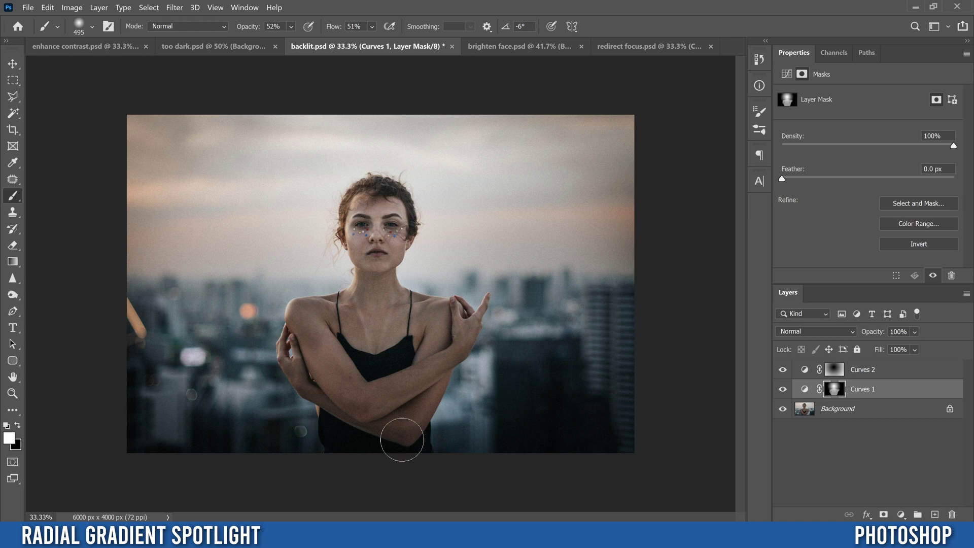
pyautogui.press('0')
pyautogui.keyDown('alt'); pyautogui.click(783, 409); pyautogui.keyUp('alt')
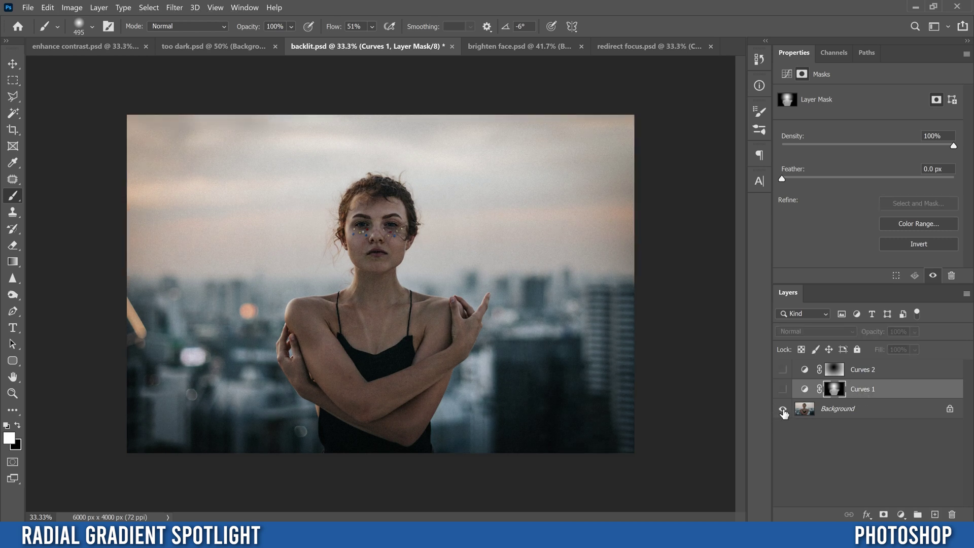
pyautogui.keyDown('alt'); pyautogui.click(783, 409); pyautogui.keyUp('alt')
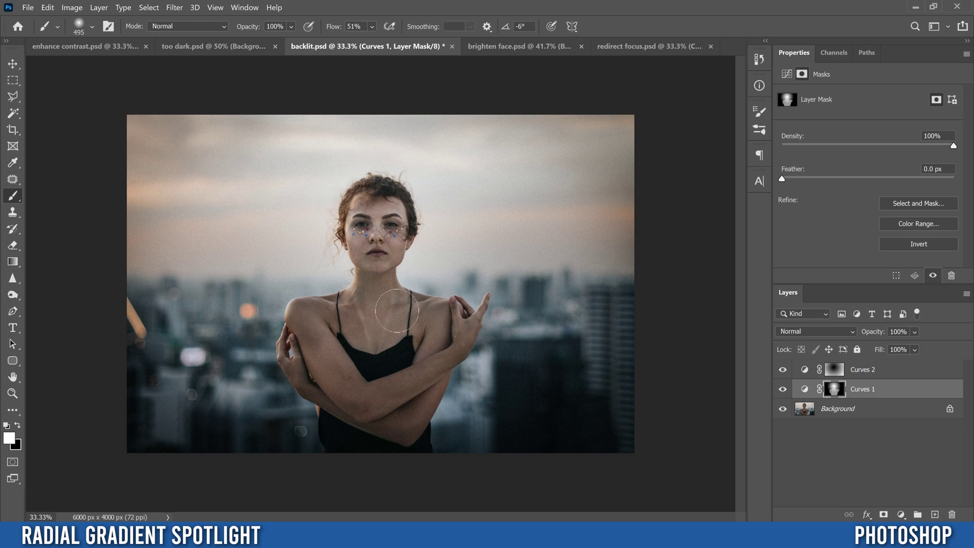
# Step: Switch to enhance contrast.psd, hide the Curves 2 copy 2 layer, and turn on Curves 1 with its curve displayed
pyautogui.click(69, 49)
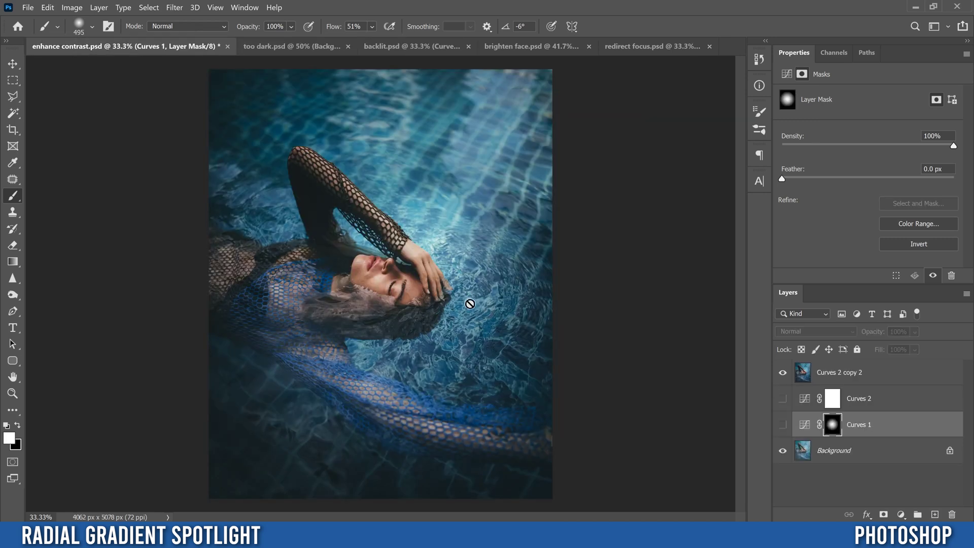
pyautogui.click(783, 373)
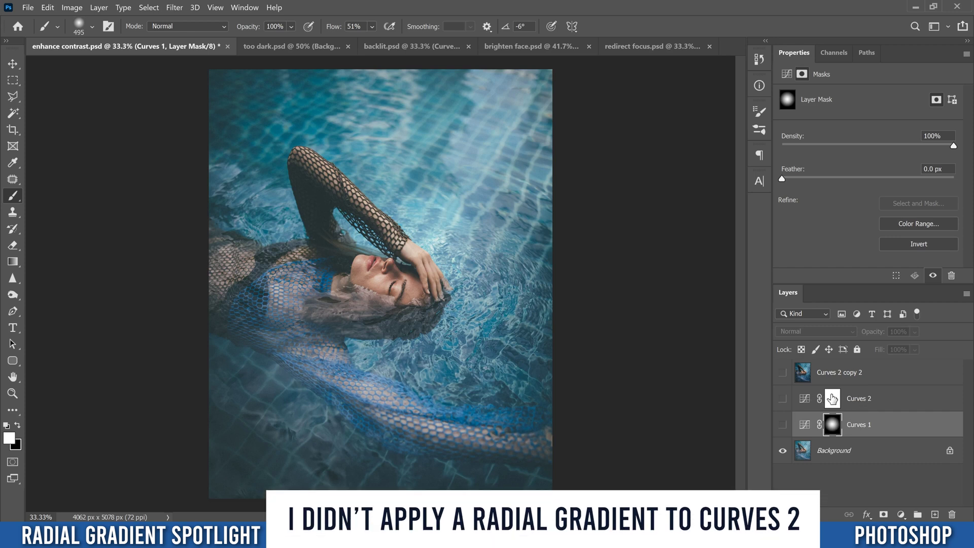
pyautogui.click(782, 425)
pyautogui.click(782, 426)
pyautogui.click(783, 425)
pyautogui.click(804, 425)
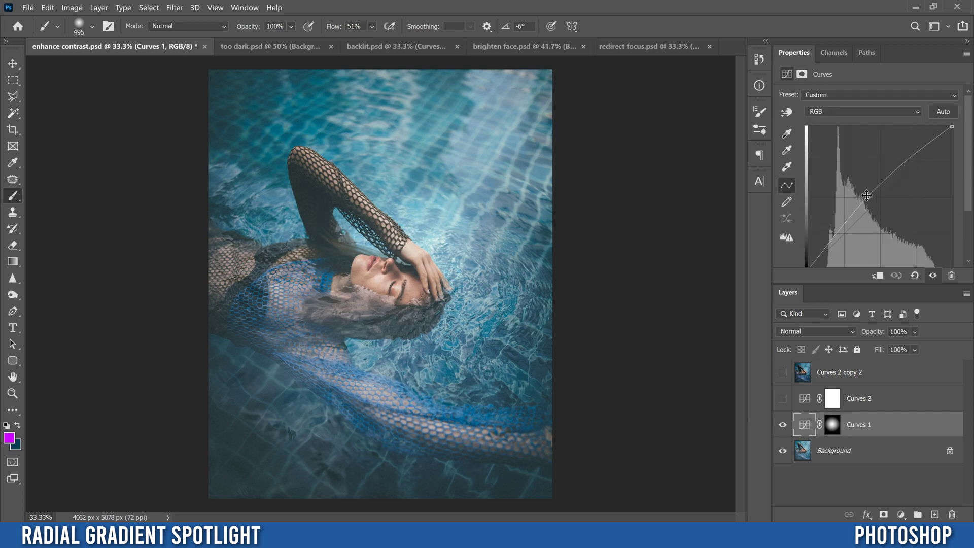
# Step: Turn on Curves 2, adjust its curve points to deepen the contrast slightly, and compare the pool photo before and after
pyautogui.click(873, 401)
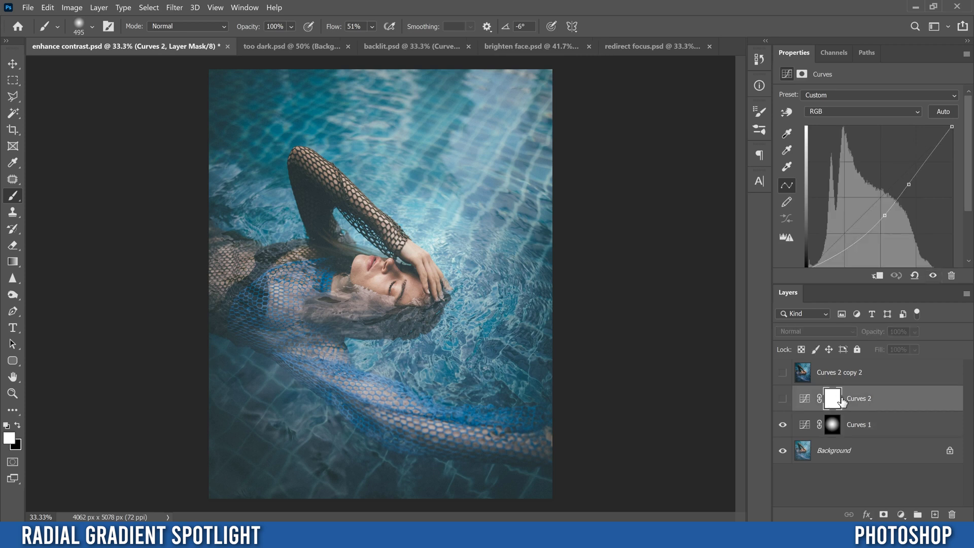
pyautogui.click(782, 399)
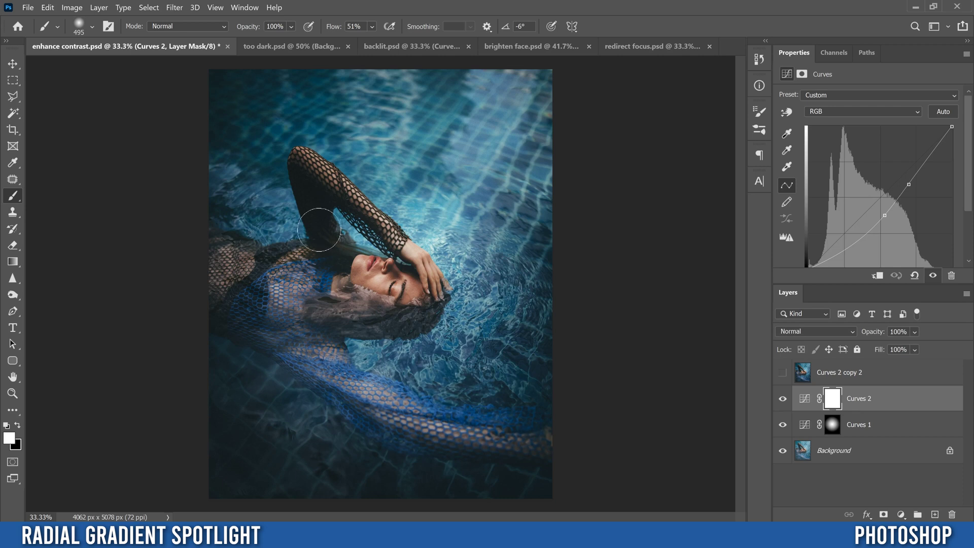
pyautogui.moveTo(909, 184); pyautogui.dragTo(904, 187)
pyautogui.keyDown('alt'); pyautogui.click(783, 451); pyautogui.keyUp('alt')
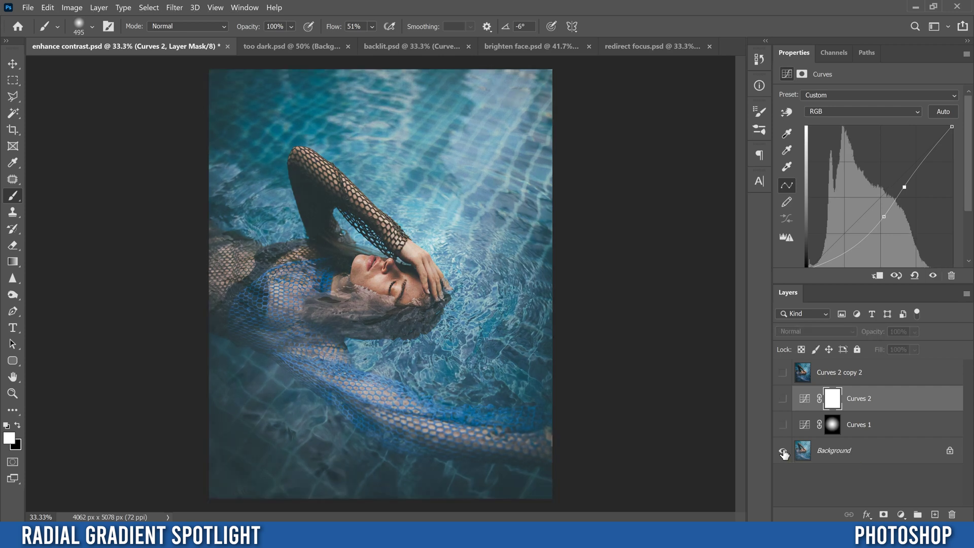
pyautogui.keyDown('alt'); pyautogui.click(783, 451); pyautogui.keyUp('alt')
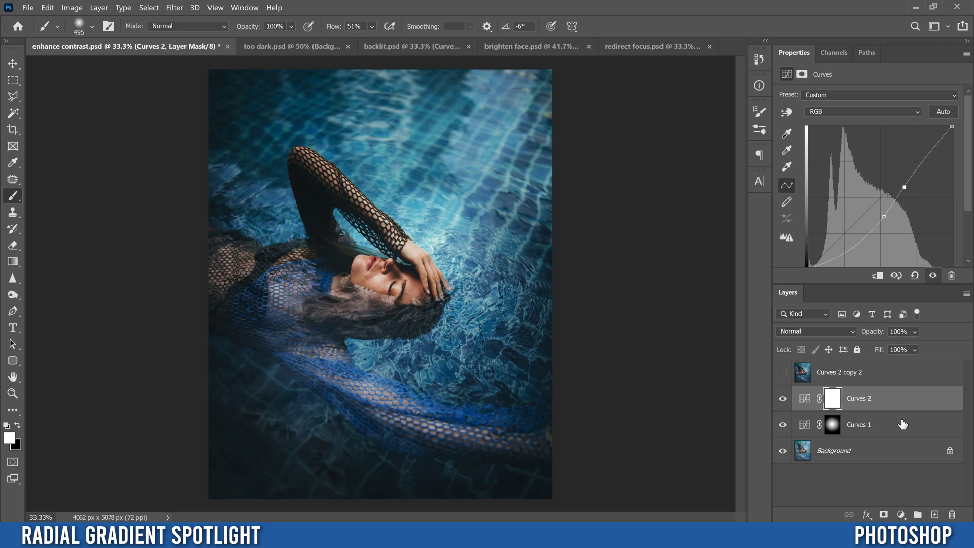
# Step: Examine the Curves 1 and Curves 2 layer masks and the points on the Curves 2 curve
pyautogui.click(839, 429)
pyautogui.click(839, 403)
pyautogui.click(834, 426)
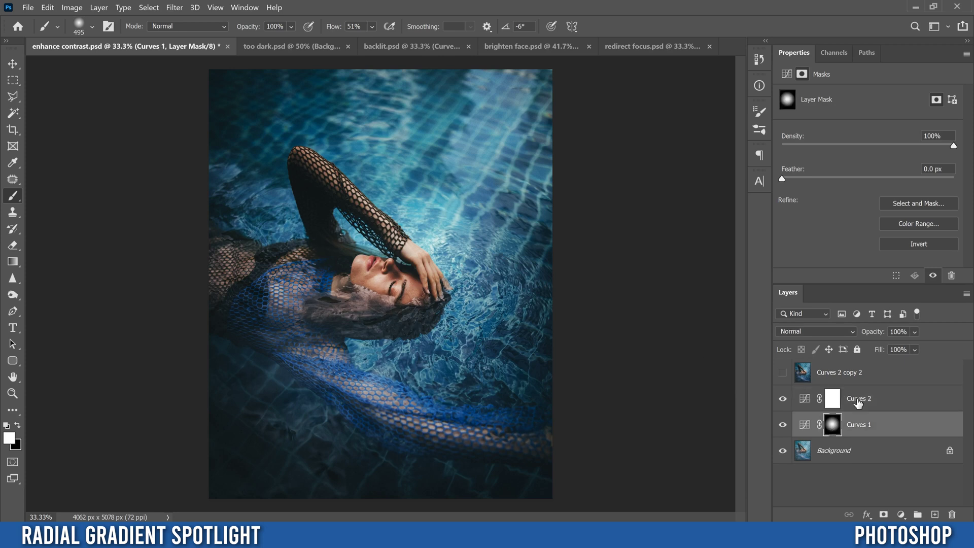
pyautogui.click(833, 400)
pyautogui.click(804, 400)
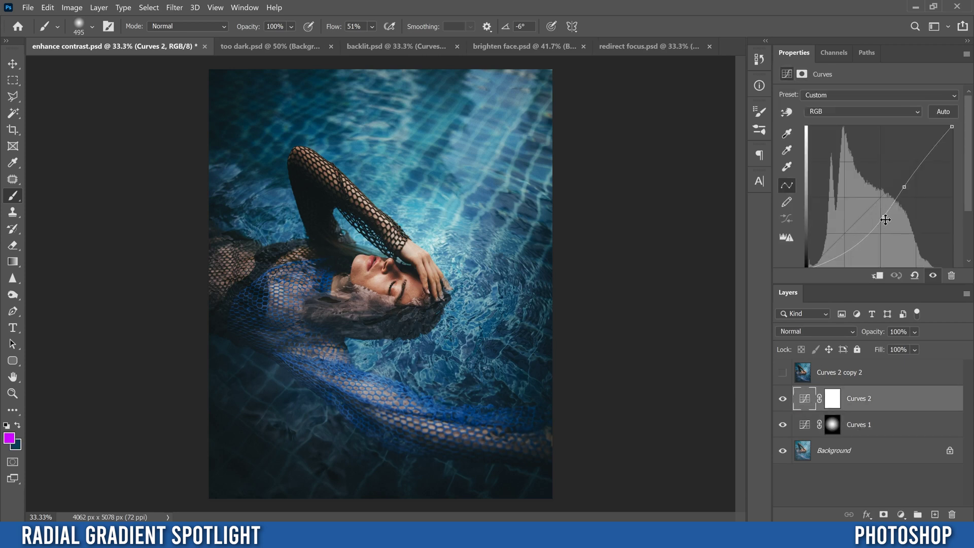
pyautogui.click(904, 187)
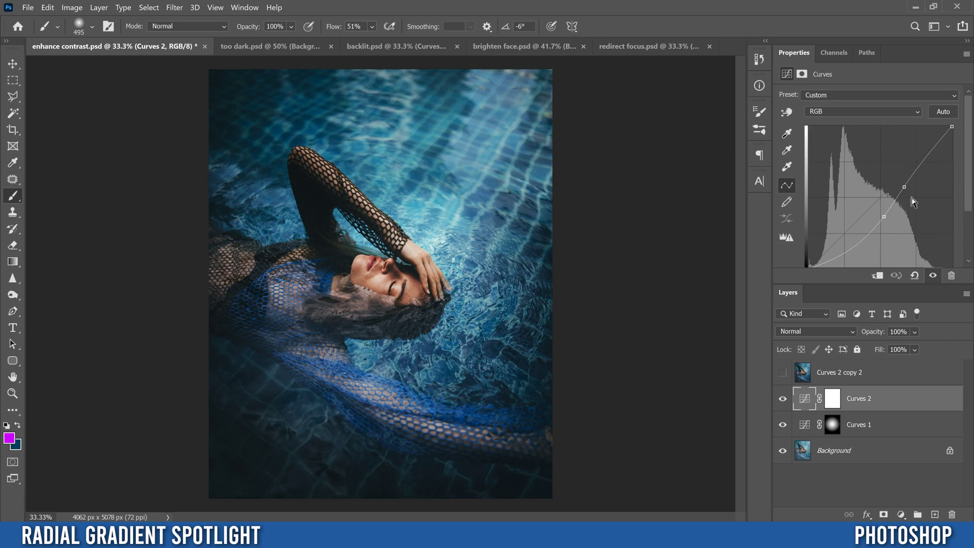